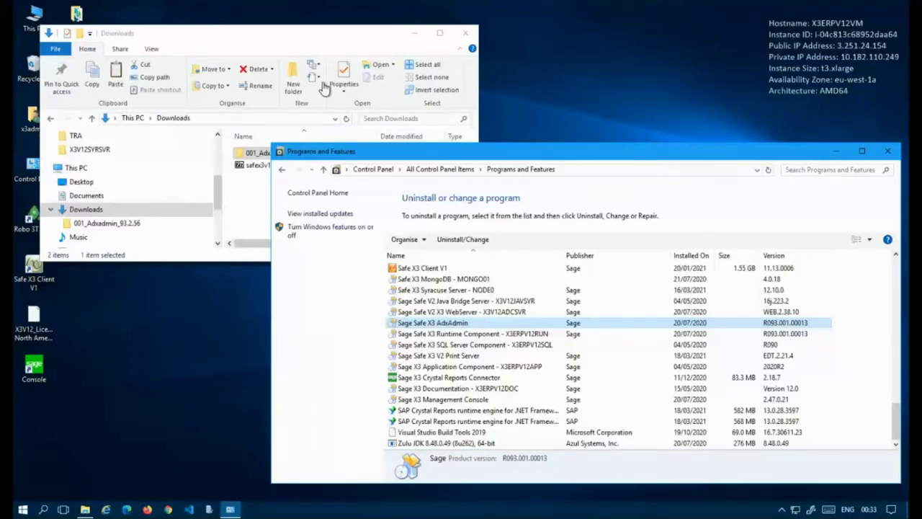
- Check the installed version of Sage Safe X3 AdxAdmin in the list of installed programs
left_click(281, 32)
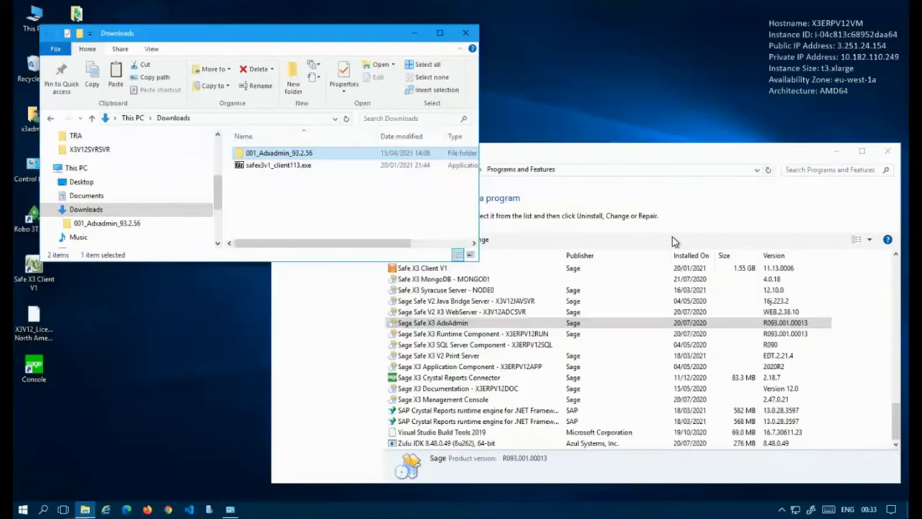
left_click(724, 325)
left_click(466, 330)
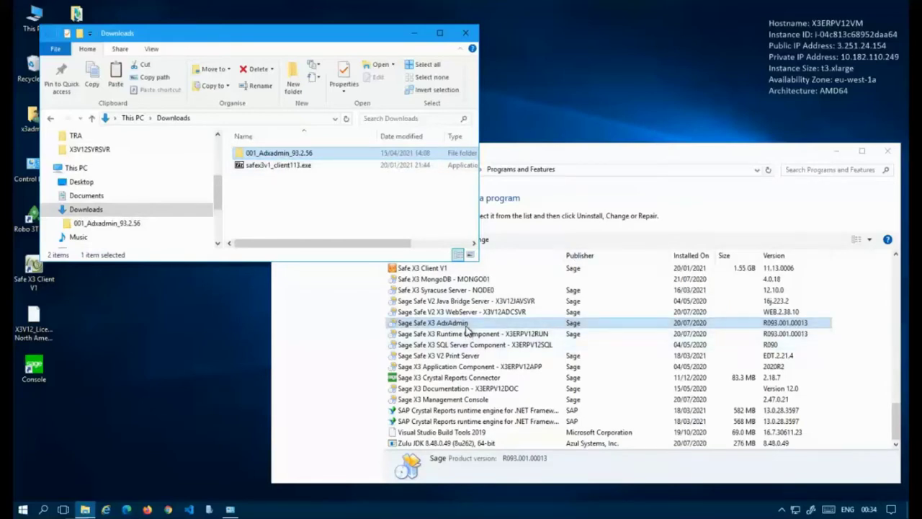
left_click(690, 162)
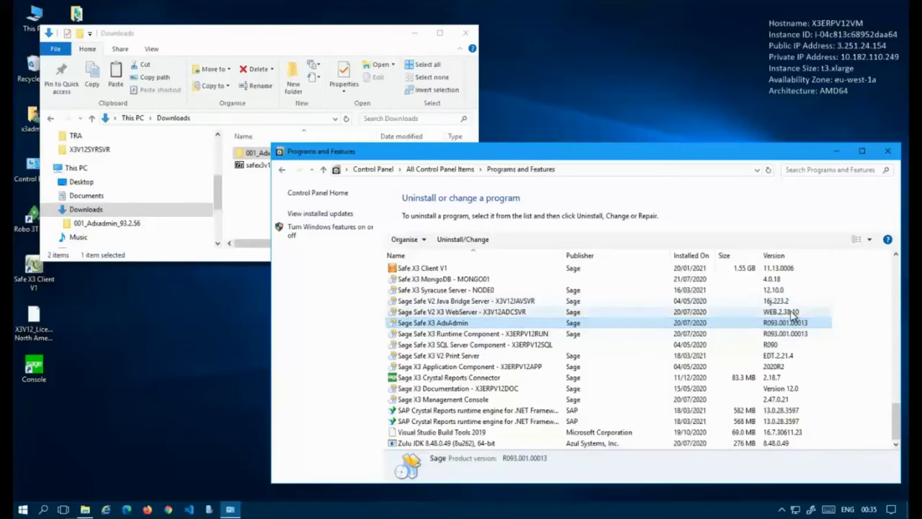
- Open the 001_Adxadmin_93.2.56 folder in Downloads and sort its files by modification date
left_click(320, 41)
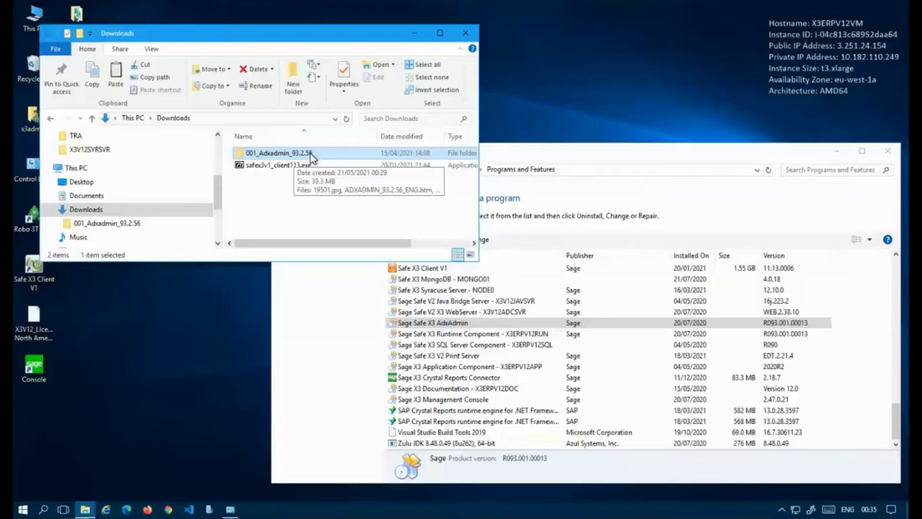
double_click(309, 154)
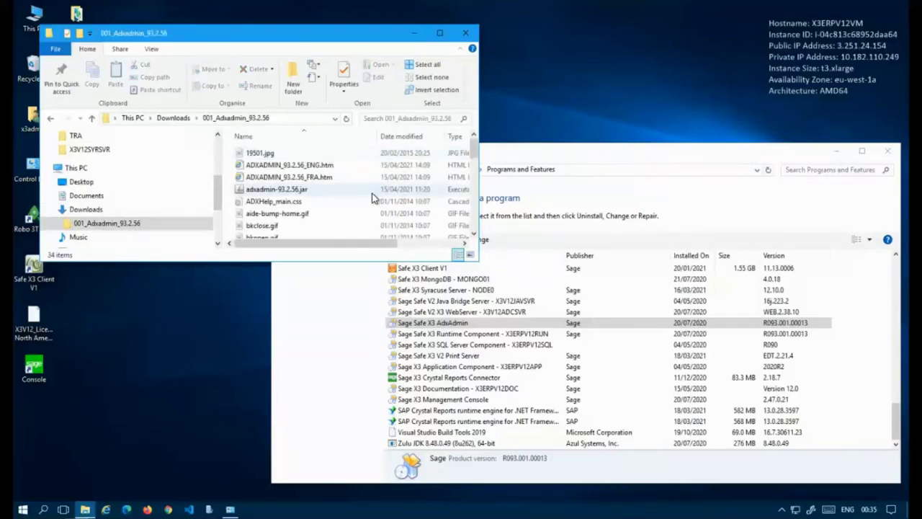
left_click(285, 190)
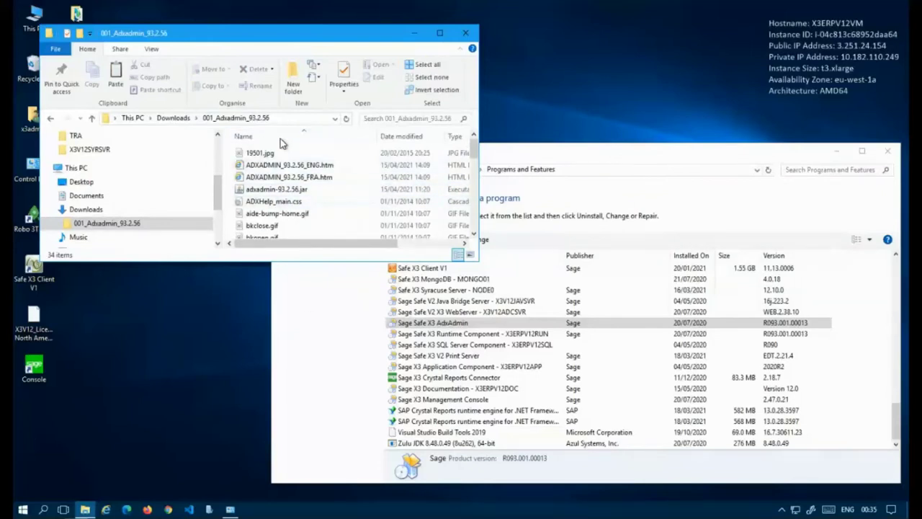
left_click(283, 190)
left_click_drag(365, 243, 404, 253)
left_click(428, 136)
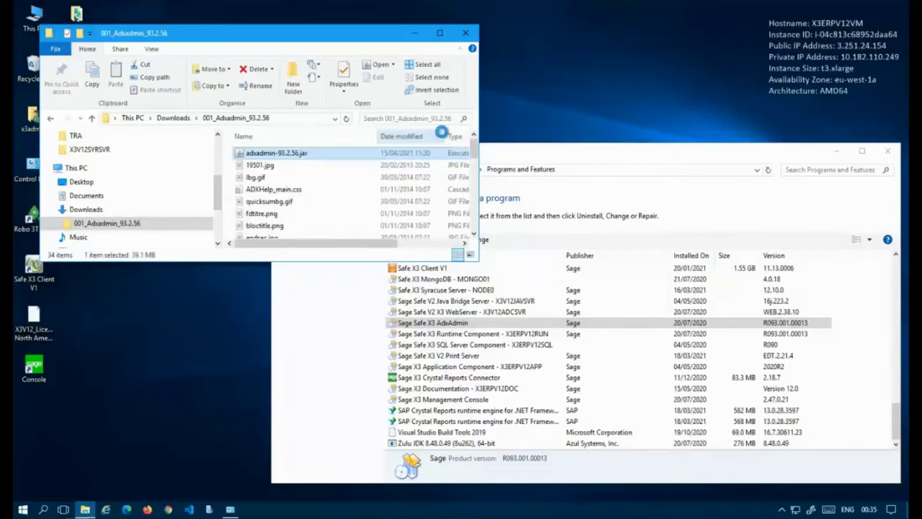
- Launch the adxadmin-93.2.56.jar installer with English as the setup language
left_click_drag(323, 244, 253, 254)
double_click(288, 154)
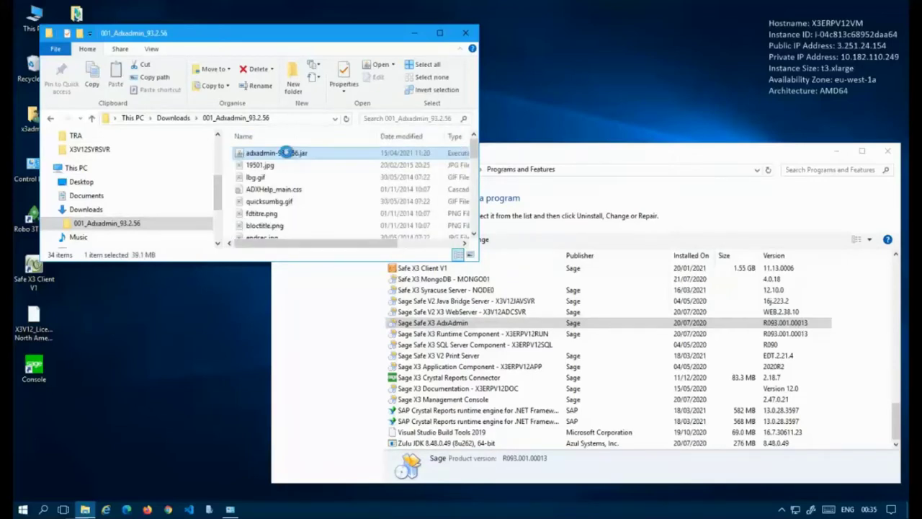
left_click(405, 332)
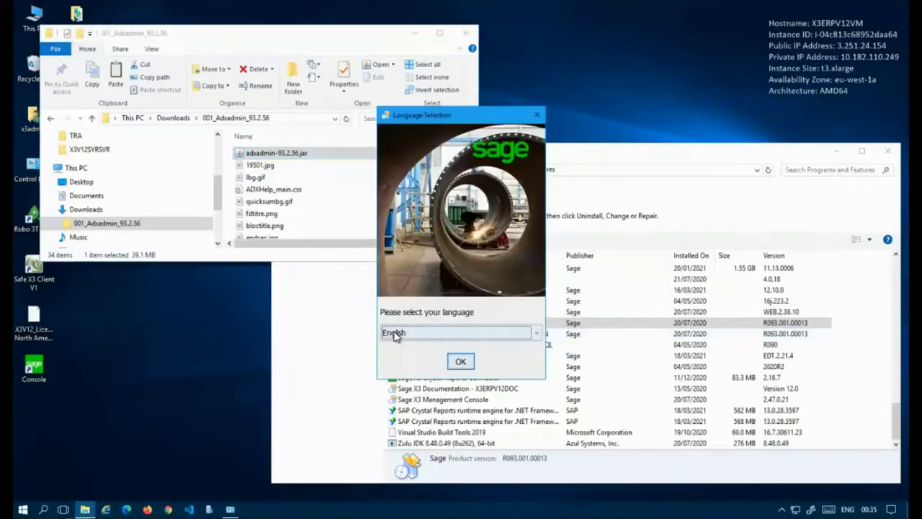
left_click(460, 362)
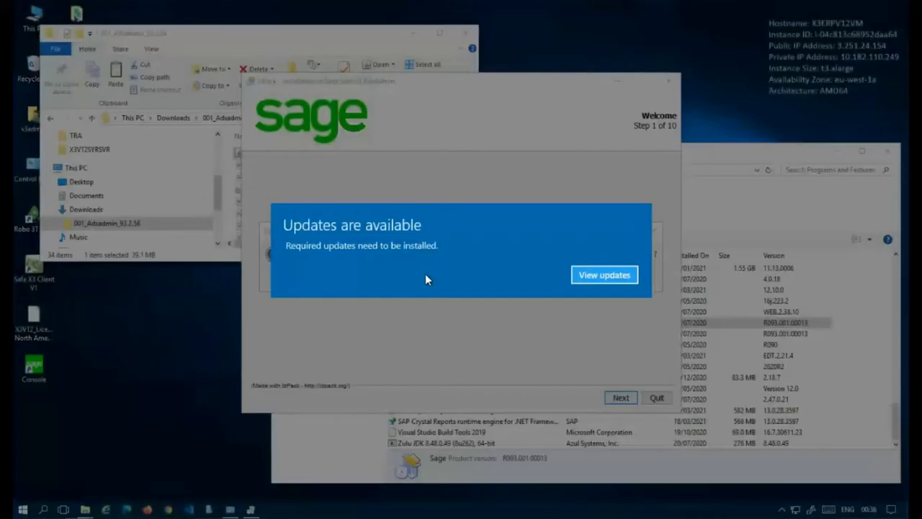
- Clear the Windows updates notice, close the update settings and accept the installer's startup prompt
left_click(599, 274)
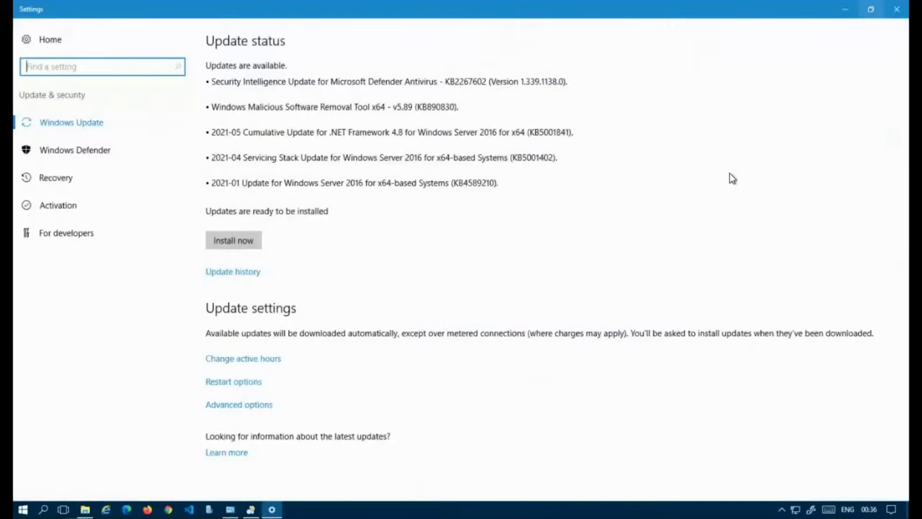
left_click(895, 15)
left_click(415, 278)
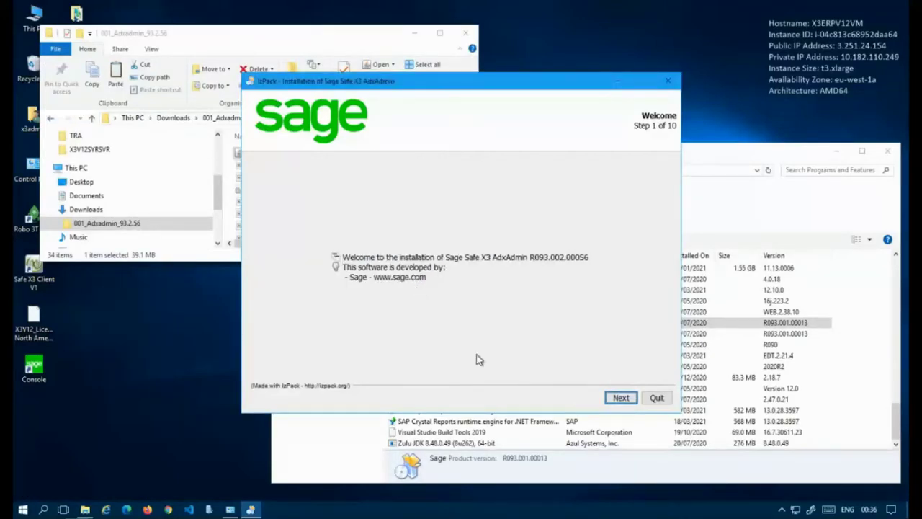
- Pass the AdxAdmin installer's welcome page and accept the terms of the license agreement
left_click(620, 398)
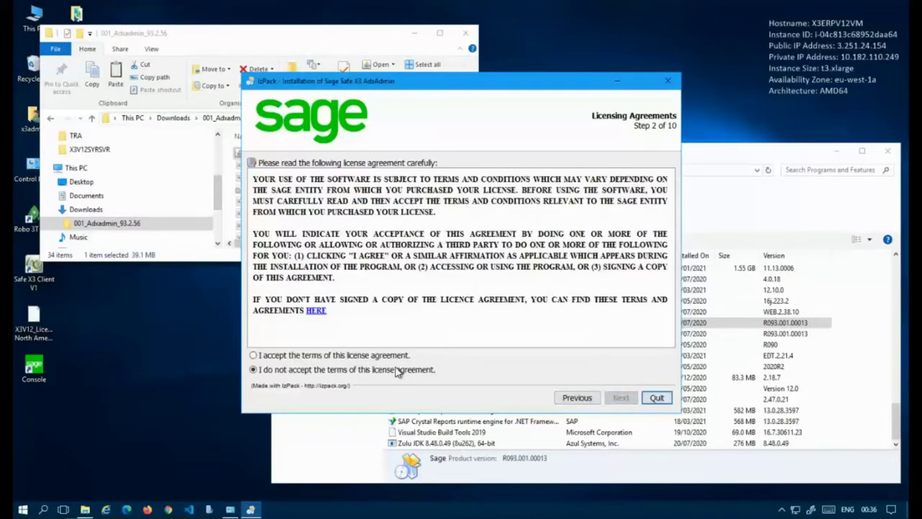
left_click(302, 356)
left_click(619, 397)
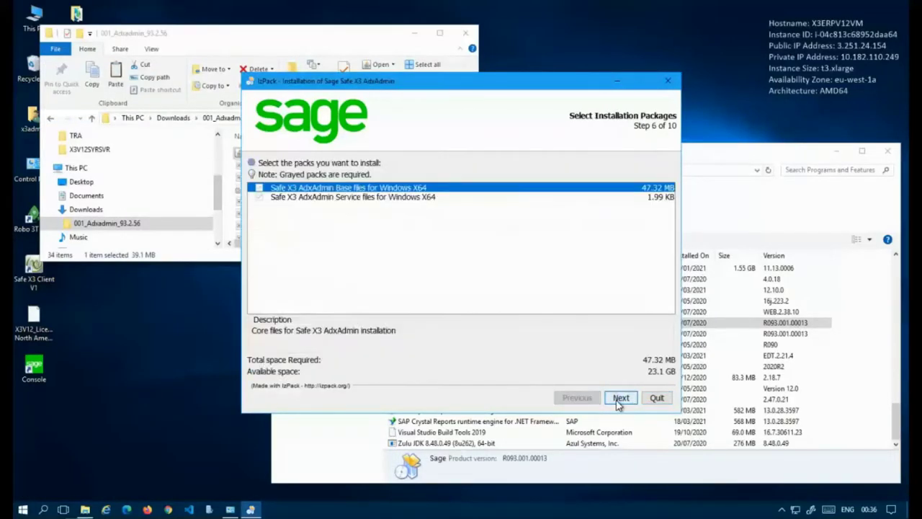
- Install the preselected AdxAdmin base and service packs for Windows X64 and complete the setup wizard
left_click(618, 398)
left_click(618, 398)
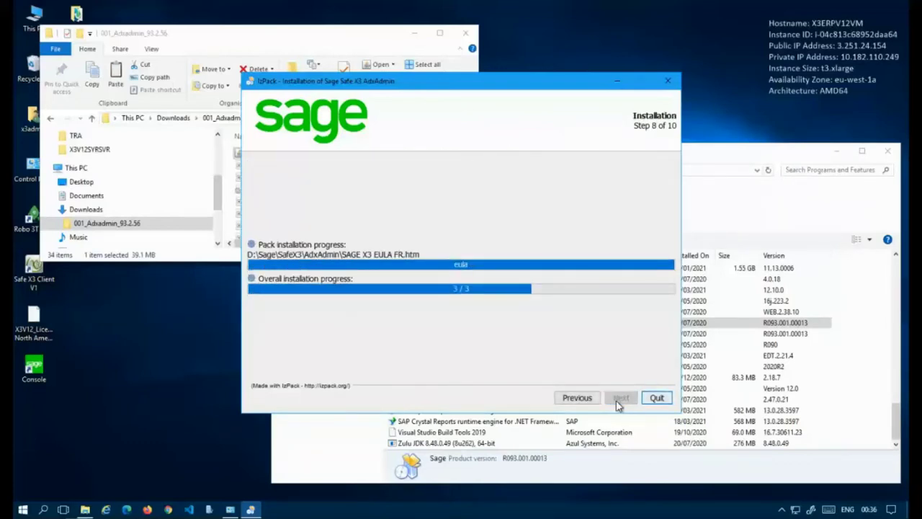
left_click(618, 402)
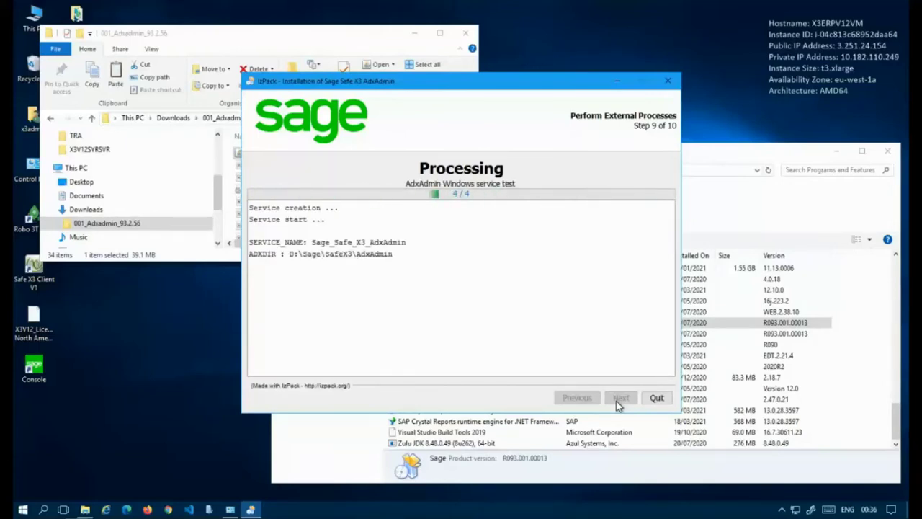
left_click(619, 398)
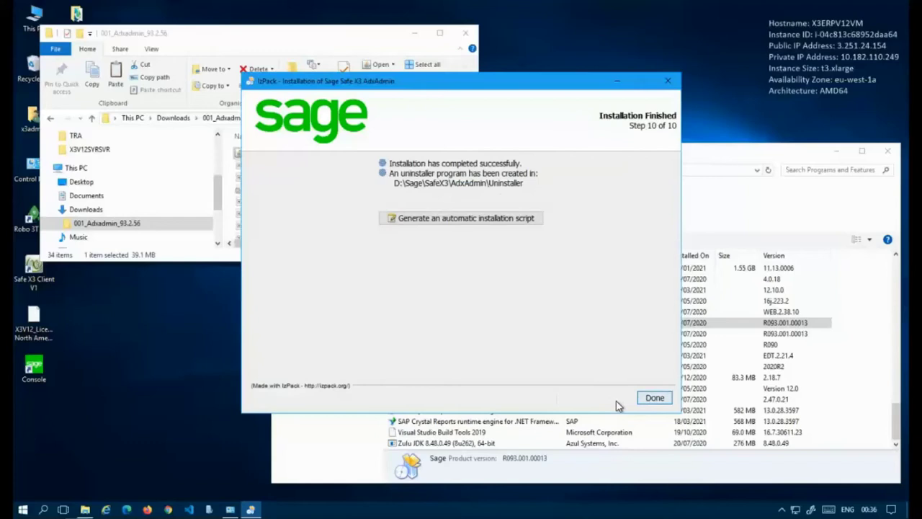
left_click(654, 398)
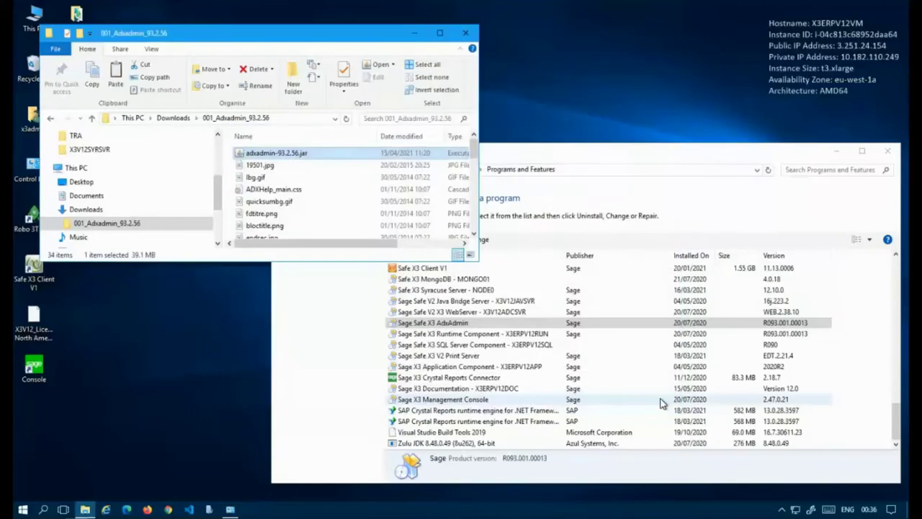
- Refresh the list of installed programs and check the version of Sage Safe X3 AdxAdmin
left_click(627, 155)
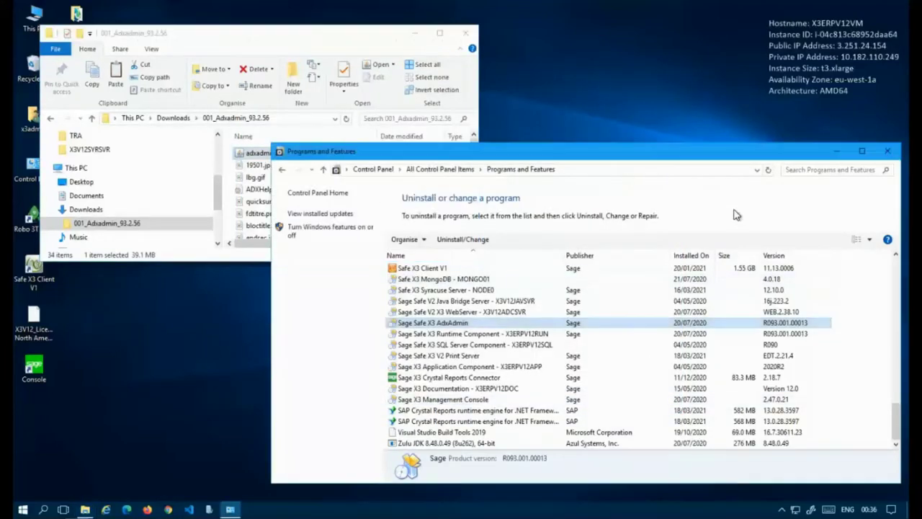
left_click(769, 170)
left_click(540, 357)
key("s")
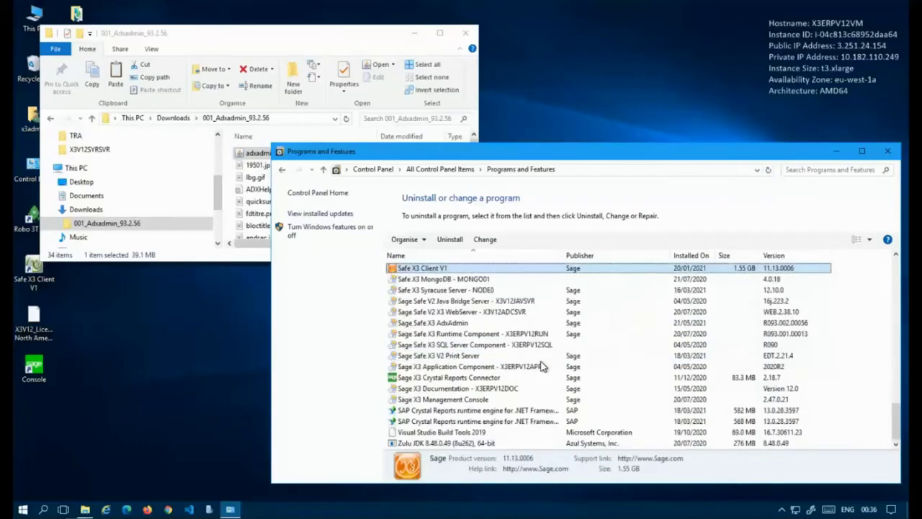
left_click(451, 324)
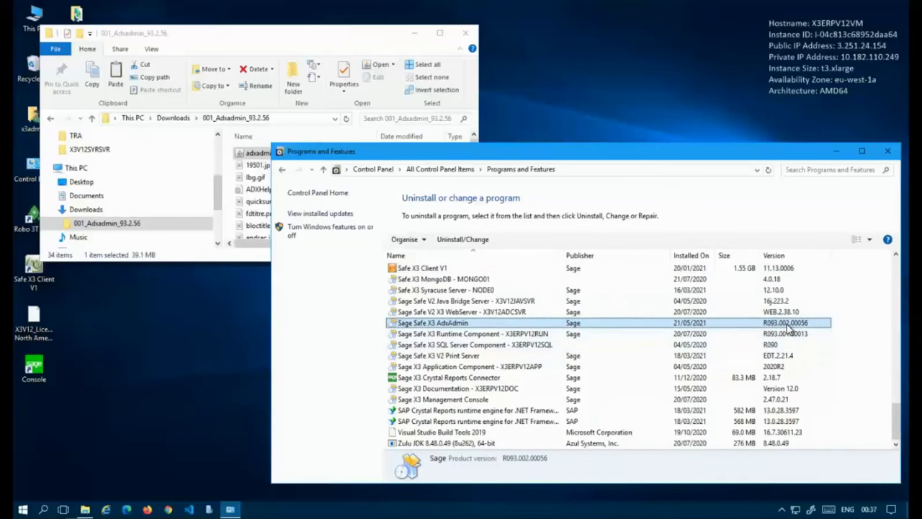